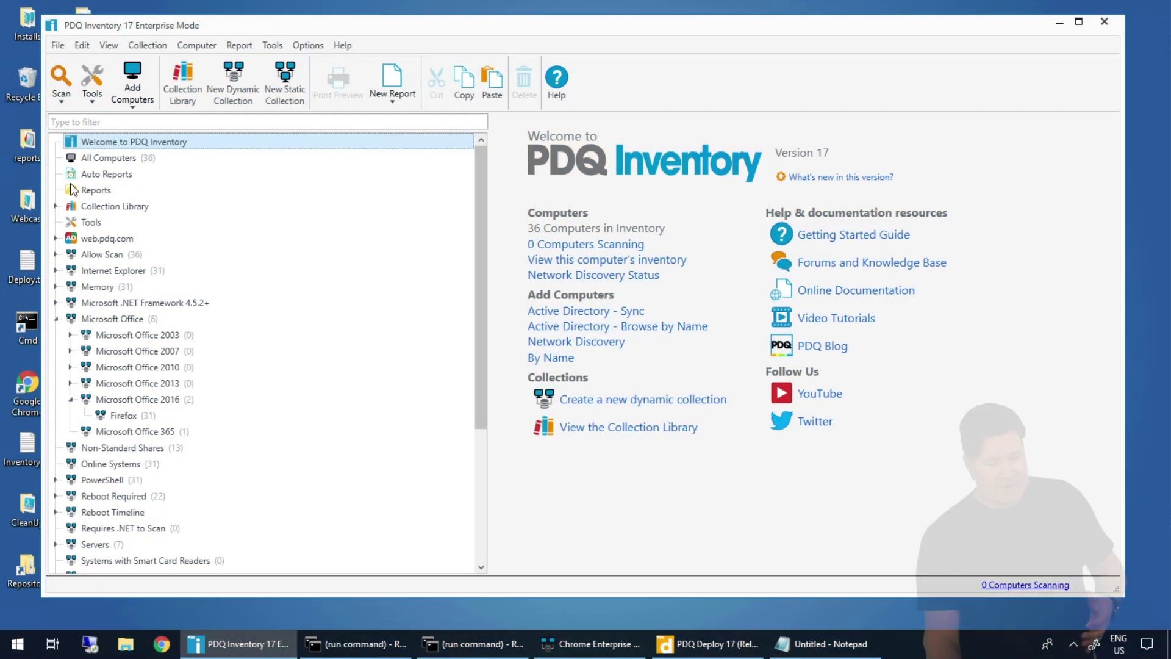
Select Reports in the left tree to list the 24 existing reports.
{"action": "left_click", "coordinate": [90, 190]}
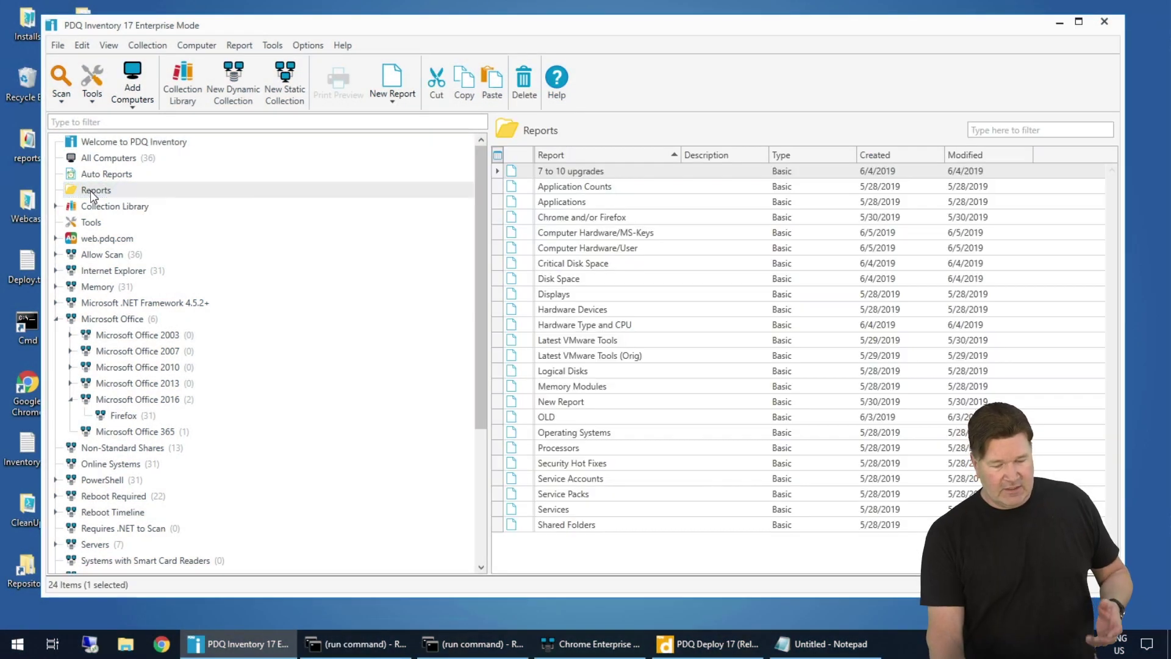
Add an empty folder named 'Custom Reports' beneath the Reports node.
{"action": "right_click", "coordinate": [90, 190]}
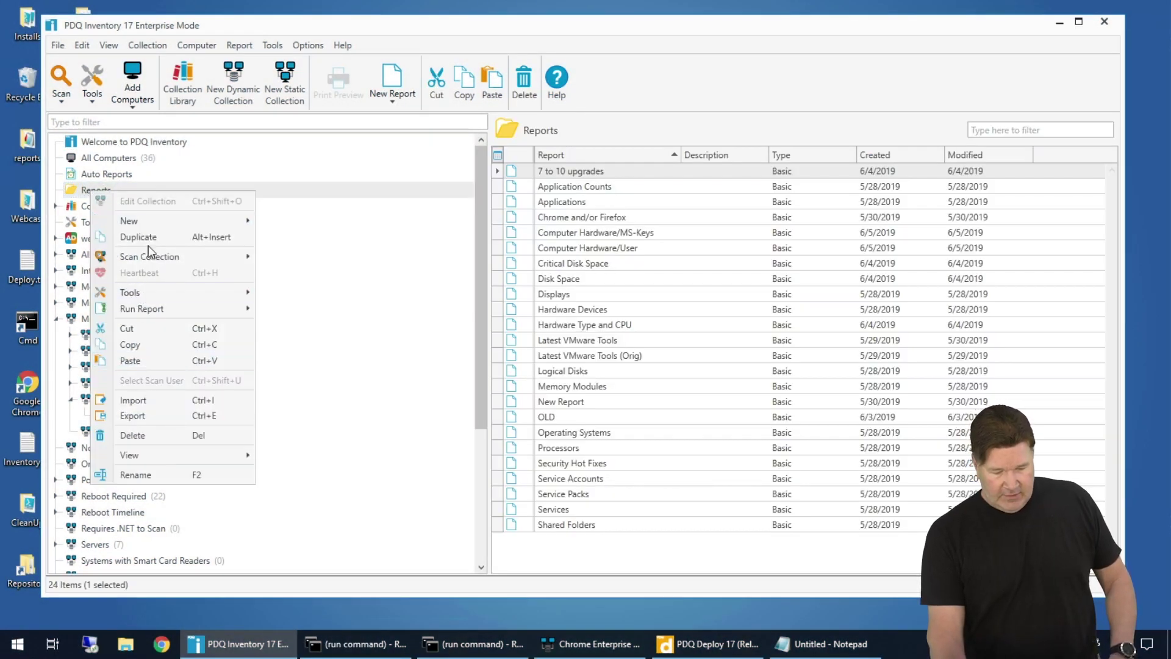
{"action": "mouse_move", "coordinate": [129, 221]}
{"action": "left_click", "coordinate": [287, 331]}
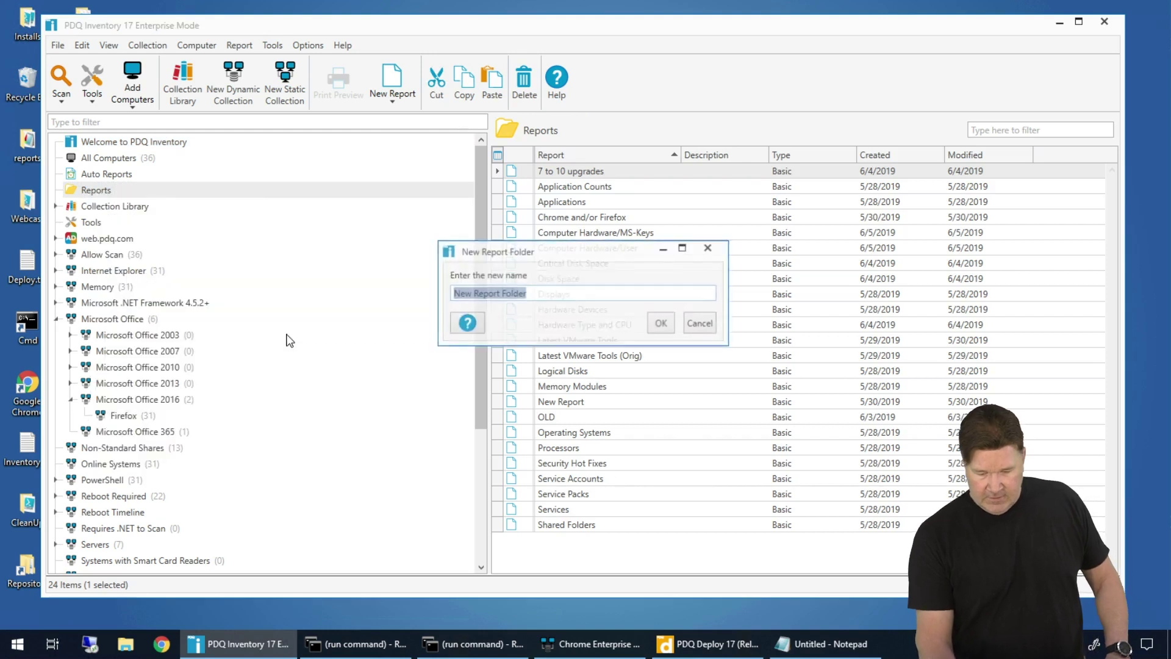
{"action": "type", "text": "Cu"}
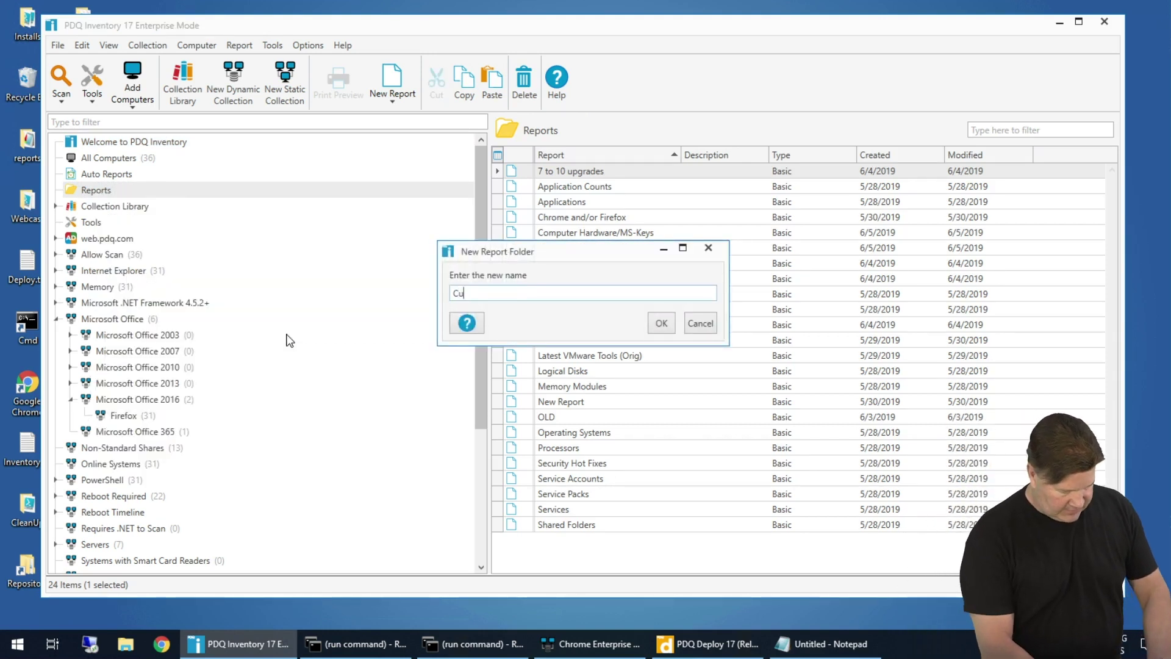
{"action": "type", "text": "stom Re"}
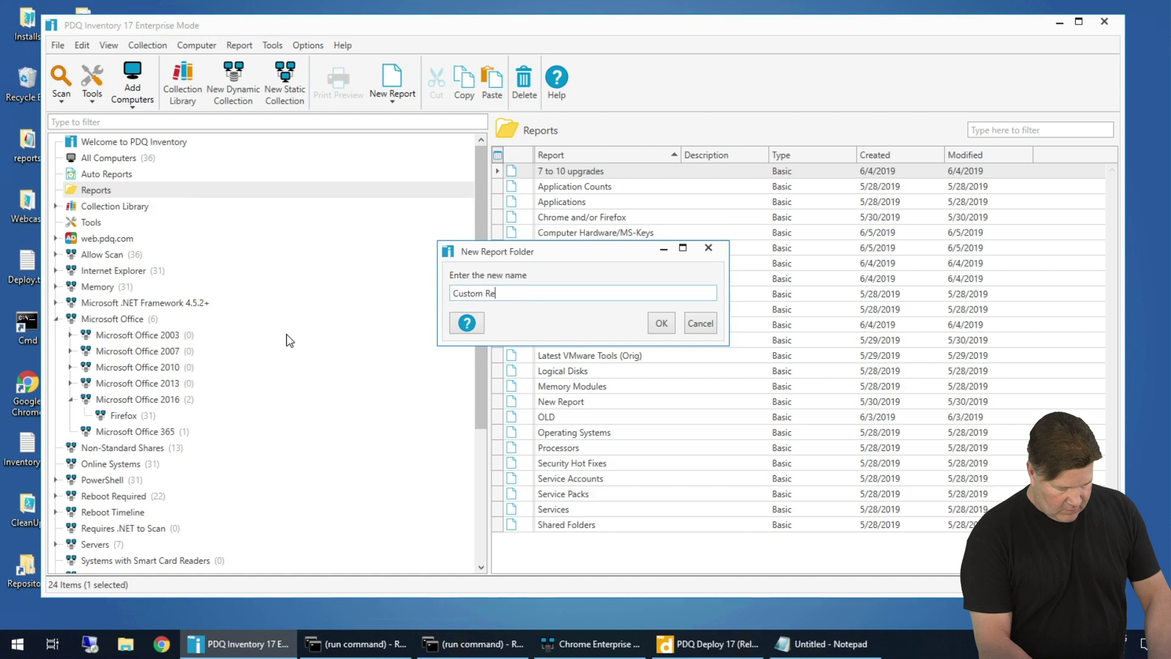
{"action": "type", "text": "ports"}
{"action": "key", "text": "Return"}
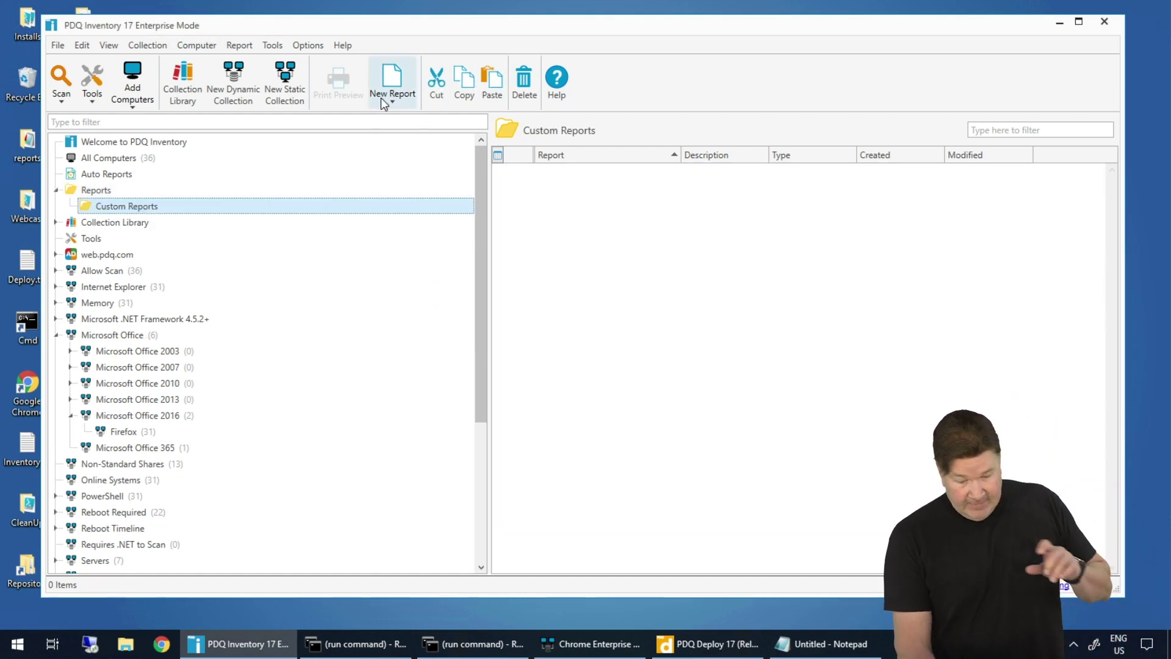
Start a Basic Report named 'Chrome Old', correcting the 'Chrom' typo.
{"action": "left_click", "coordinate": [394, 88]}
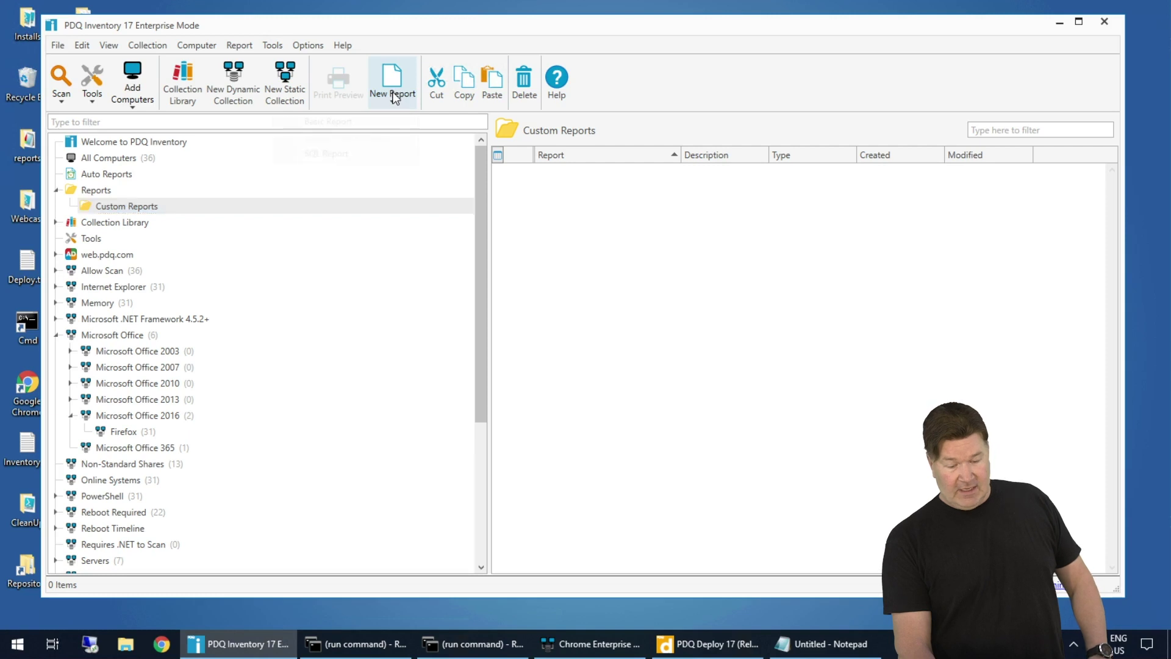
{"action": "left_click", "coordinate": [345, 122]}
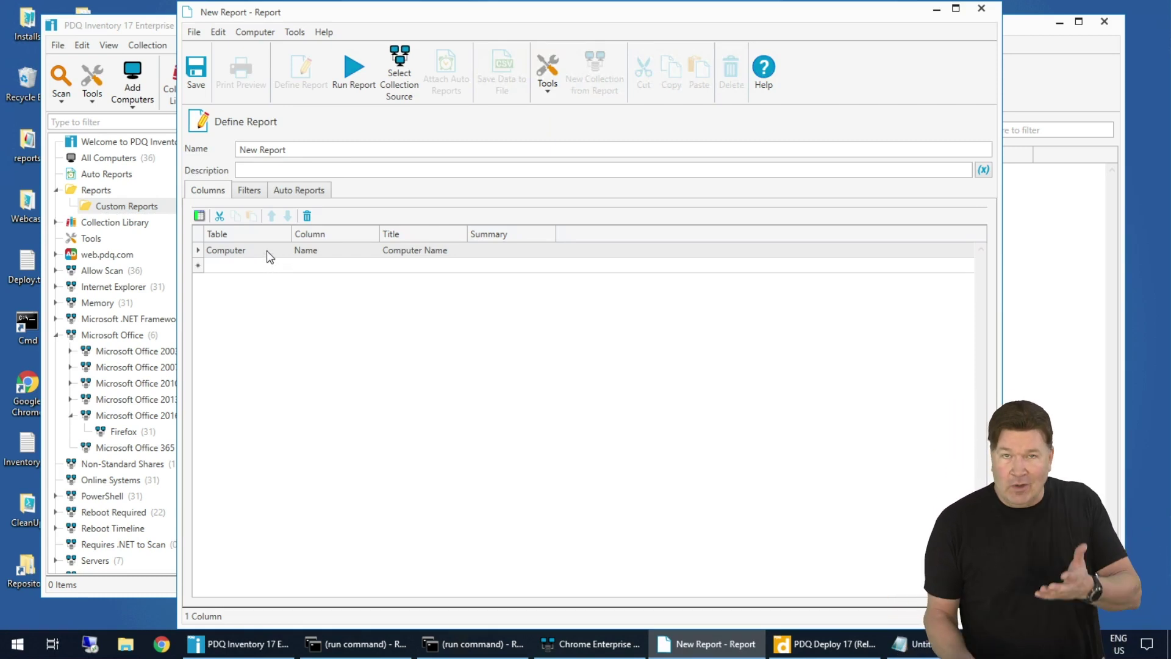
{"action": "double_click", "coordinate": [299, 151]}
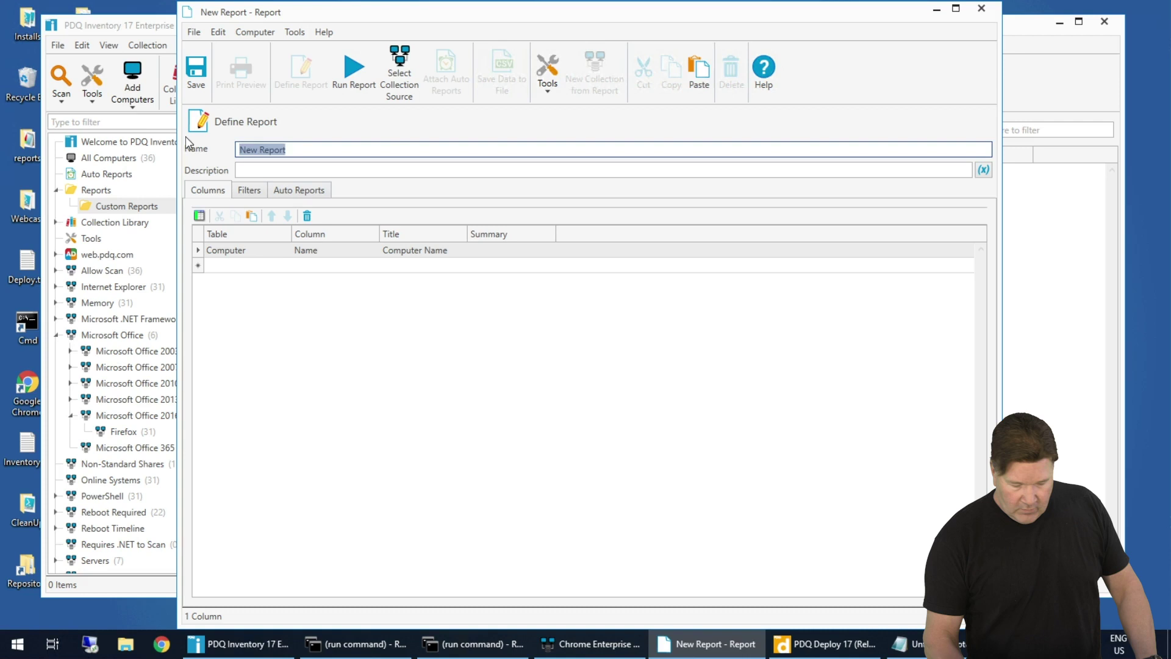
{"action": "type", "text": "Chrom Ol"}
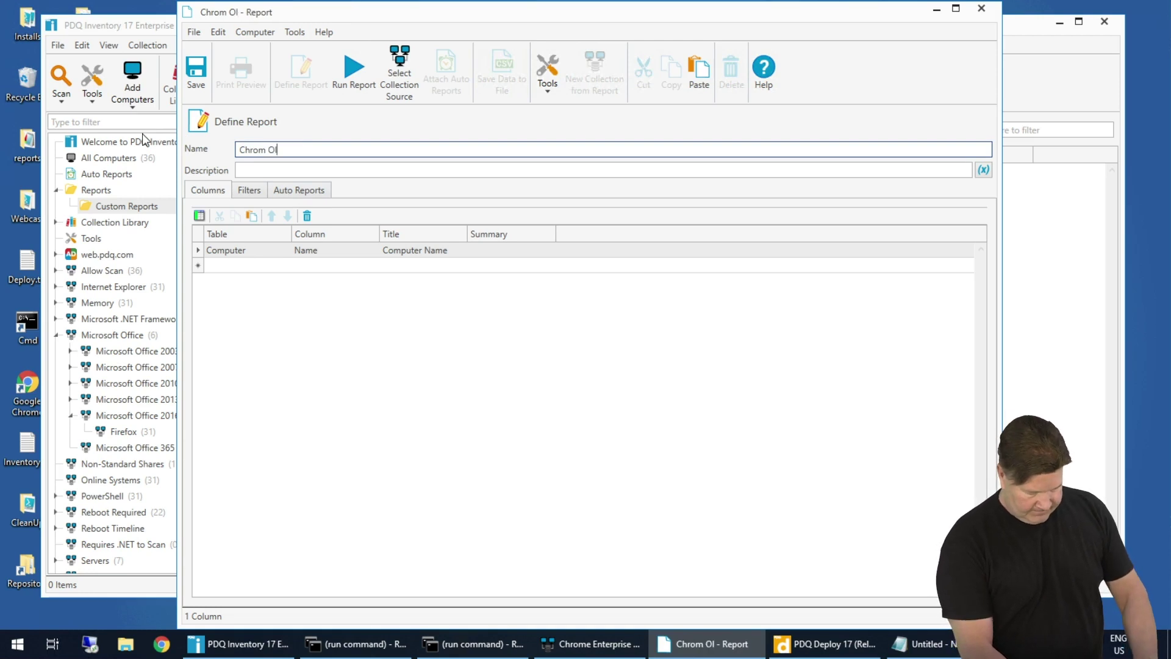
{"action": "type", "text": "d"}
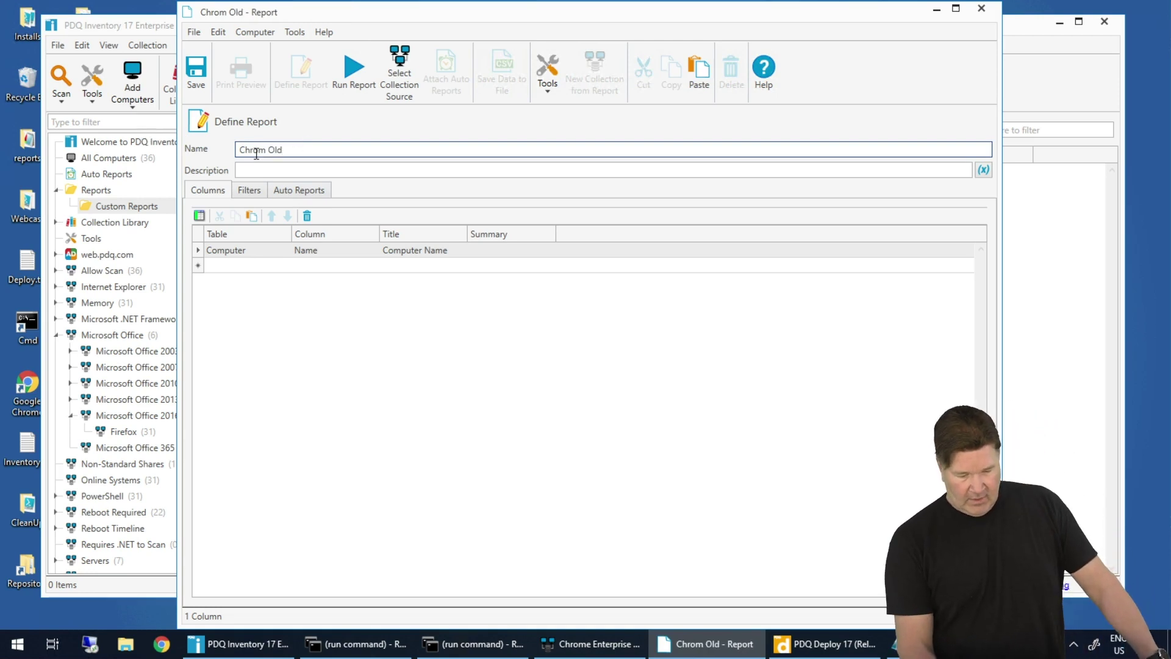
{"action": "left_click", "coordinate": [263, 151]}
{"action": "type", "text": "e"}
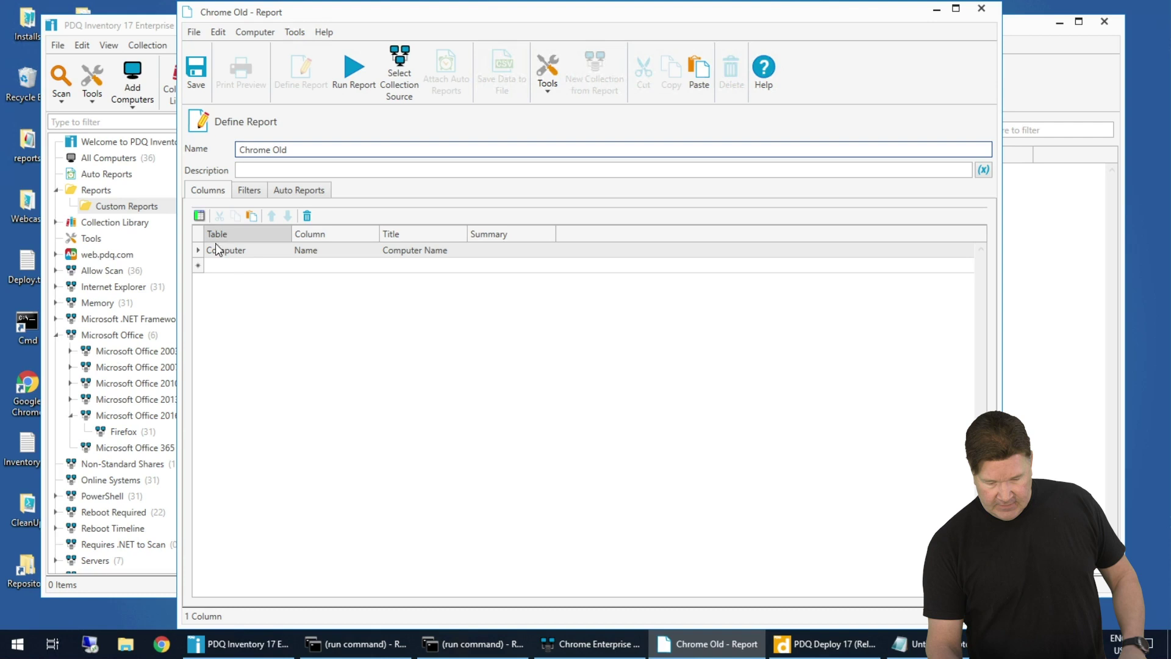
Add Application Name, Application Publisher and Application Version columns after Computer Name.
{"action": "left_click", "coordinate": [281, 271]}
{"action": "left_click", "coordinate": [286, 266]}
{"action": "left_click", "coordinate": [262, 295]}
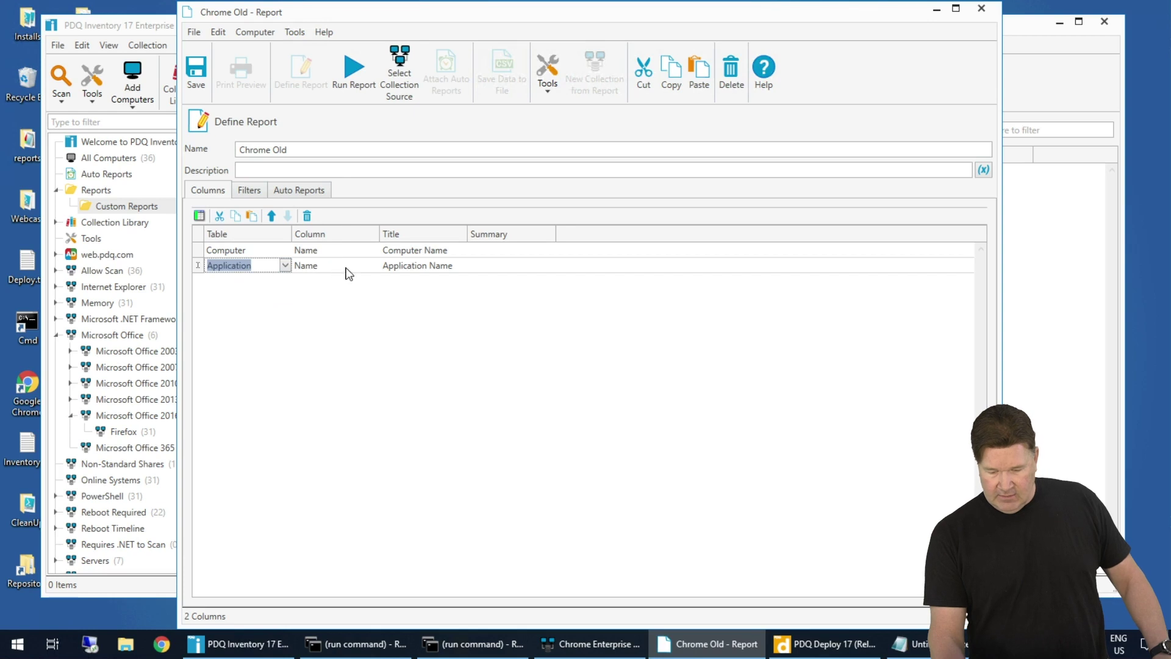
{"action": "left_click", "coordinate": [290, 282]}
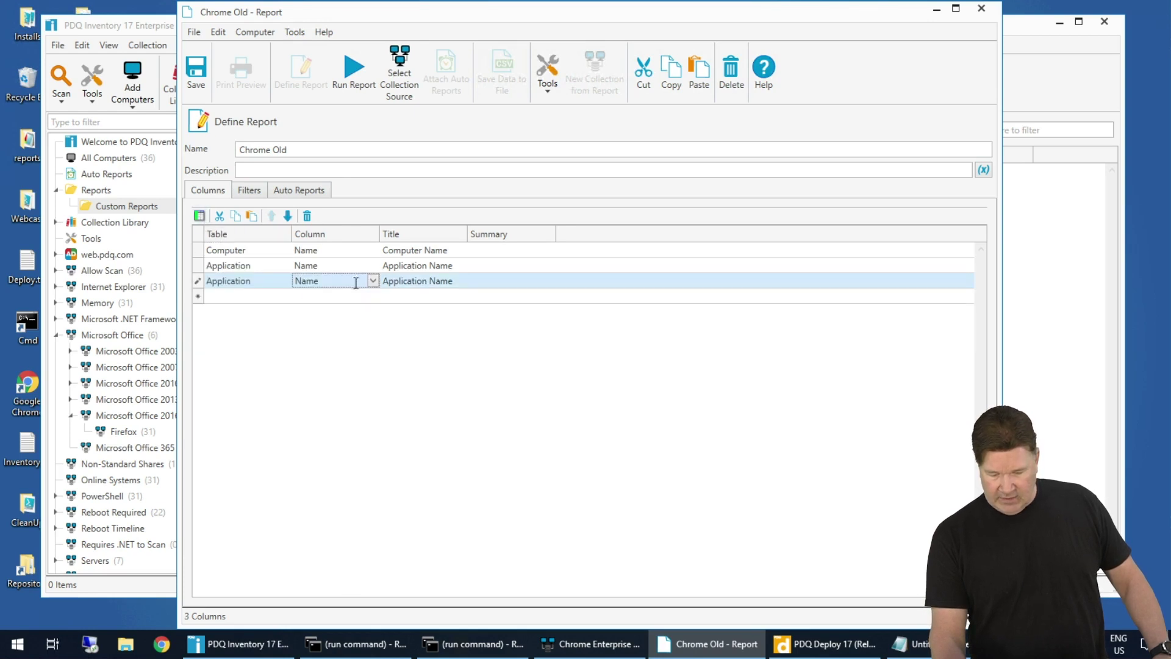
{"action": "left_click", "coordinate": [373, 283]}
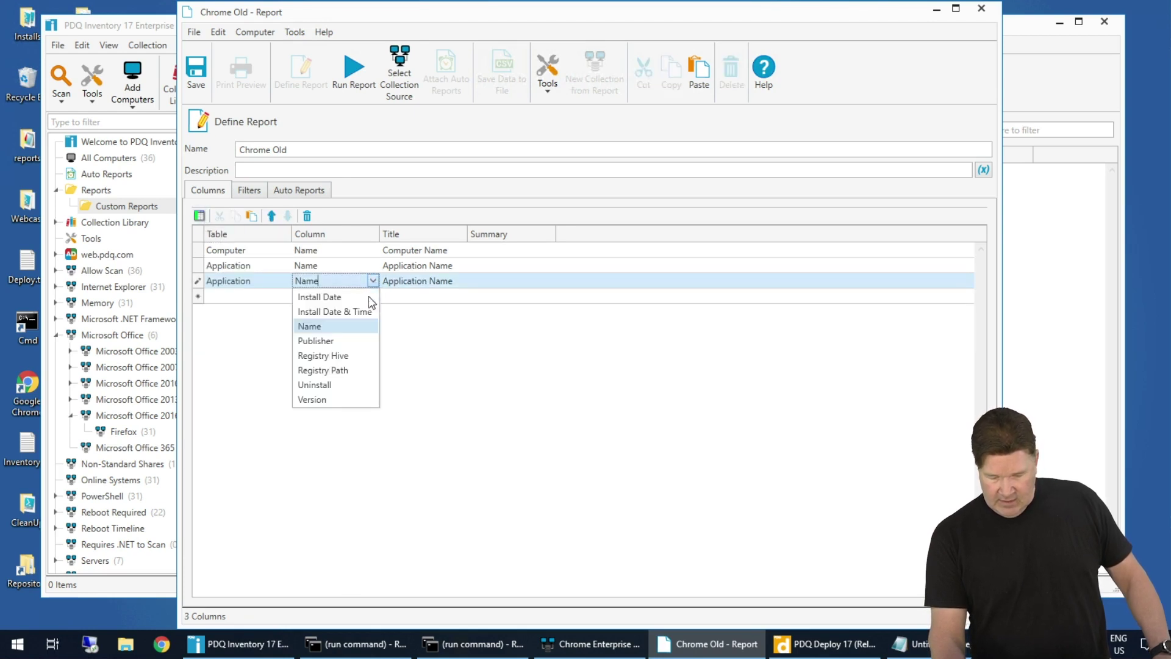
{"action": "left_click", "coordinate": [320, 401]}
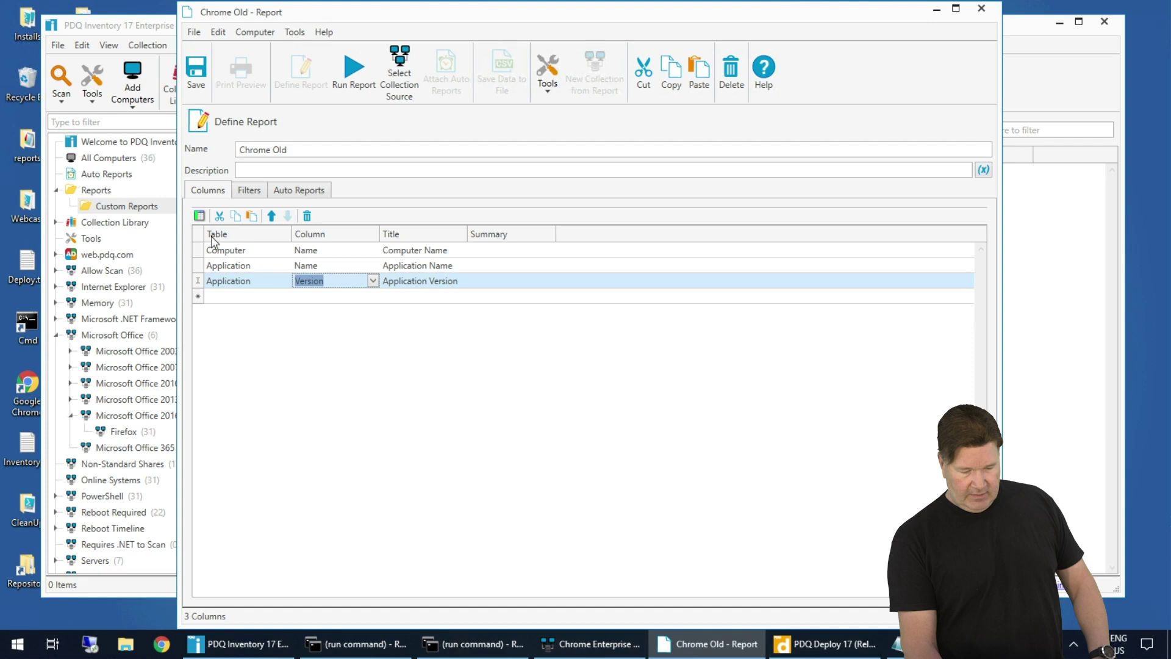
{"action": "key", "text": "ctrl+v"}
{"action": "left_click", "coordinate": [351, 281]}
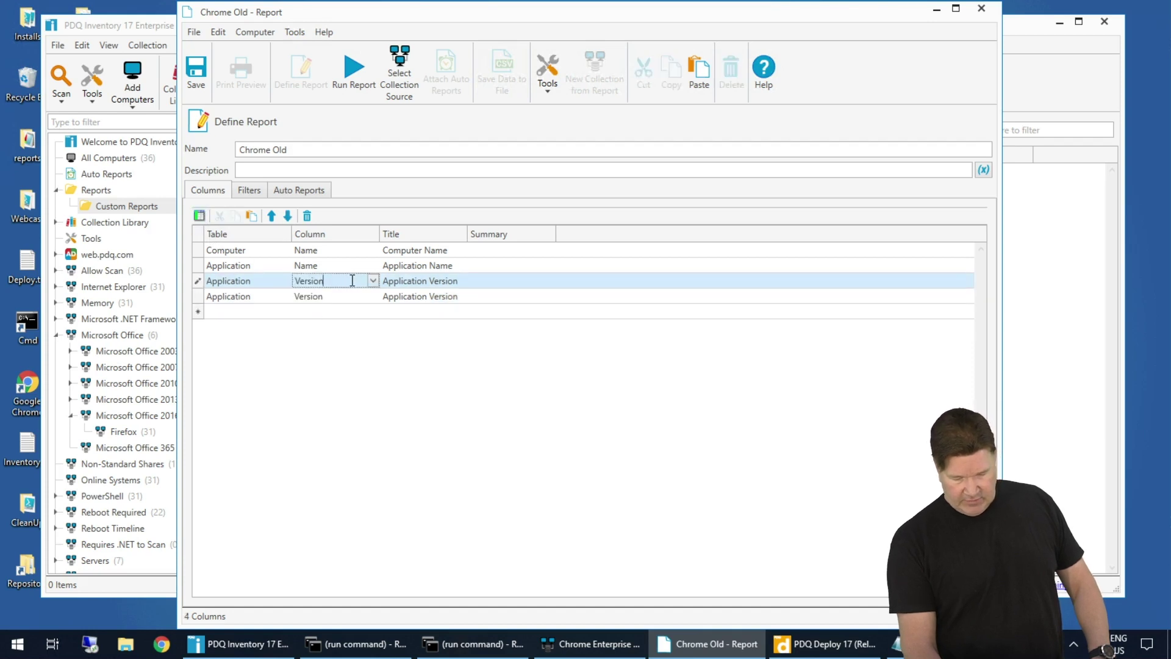
{"action": "left_click", "coordinate": [373, 281]}
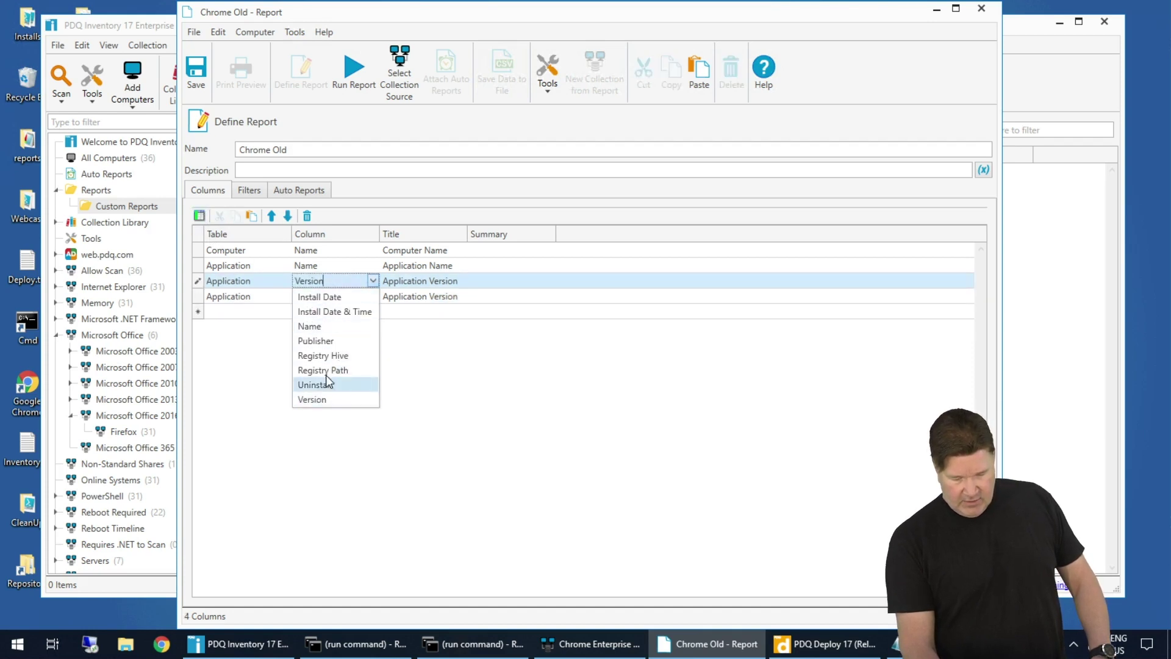
{"action": "left_click", "coordinate": [323, 342]}
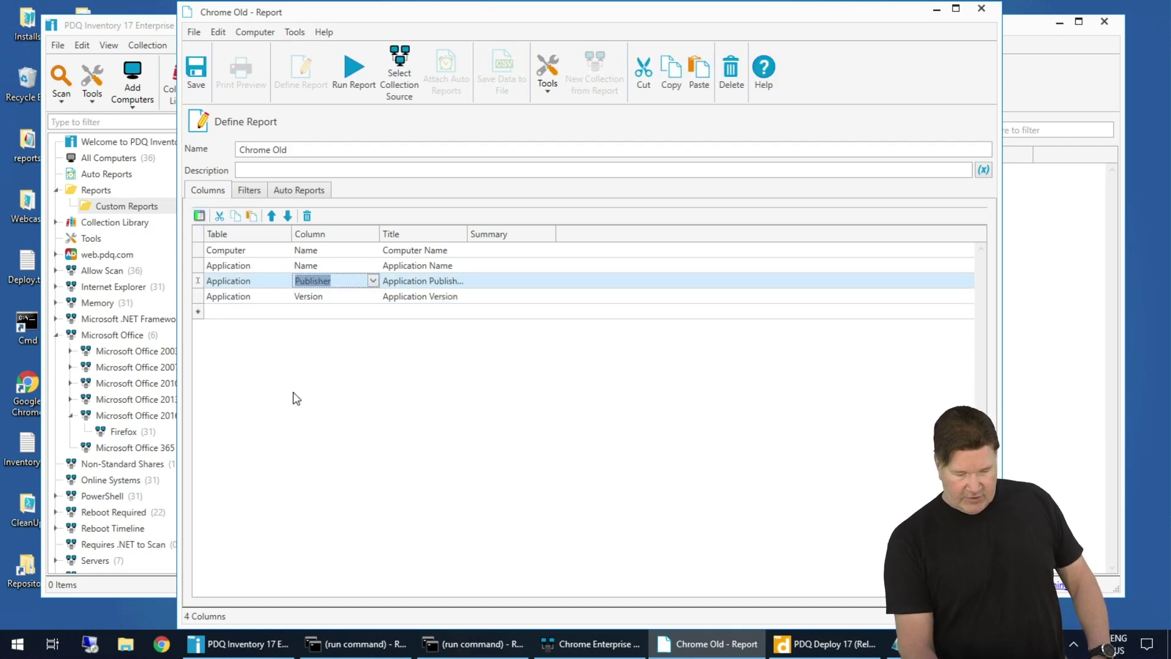
Add an Application Name 'Contains' value filter and begin entering its value.
{"action": "left_click", "coordinate": [249, 191]}
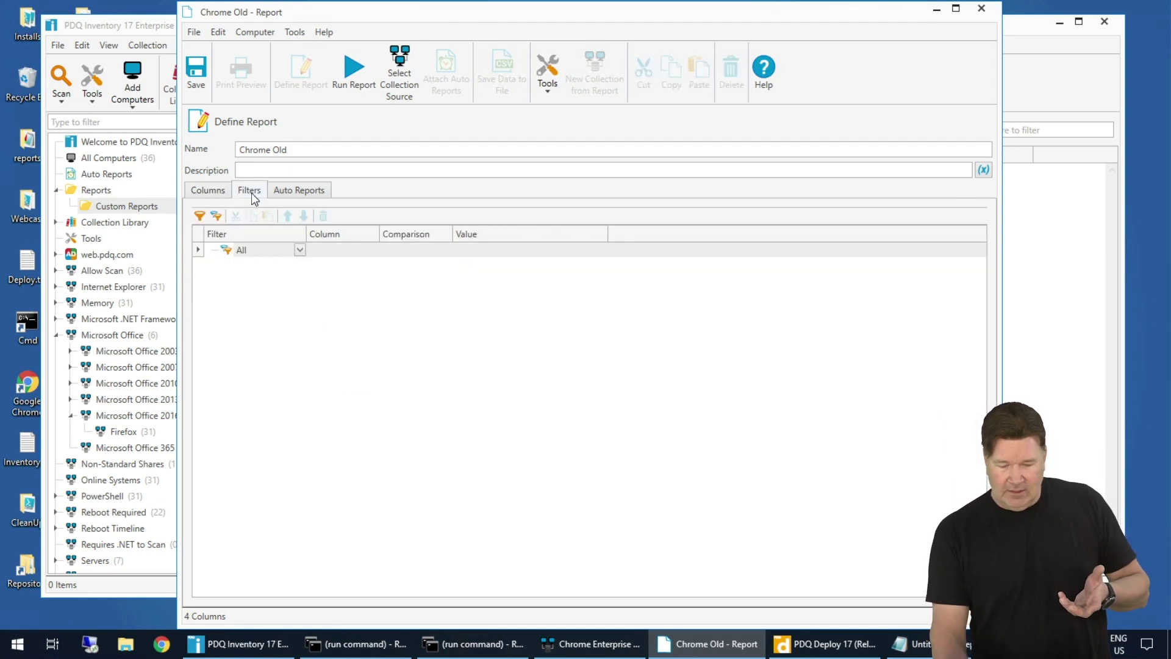
{"action": "left_click", "coordinate": [200, 216]}
{"action": "left_click", "coordinate": [314, 265]}
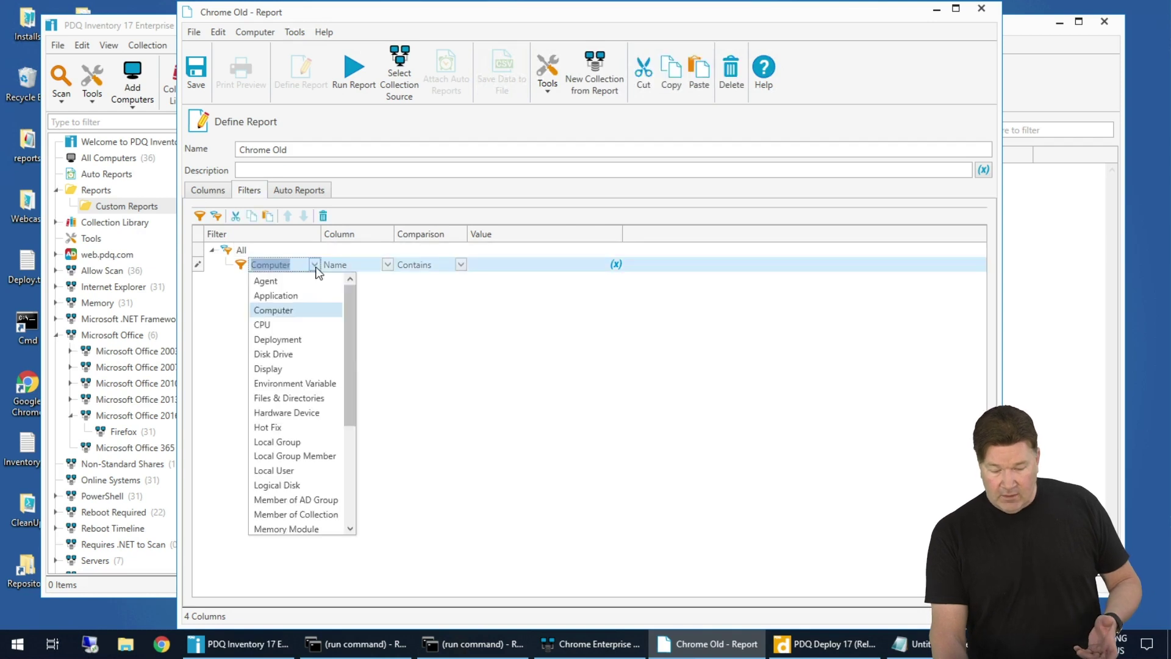
{"action": "left_click", "coordinate": [283, 295]}
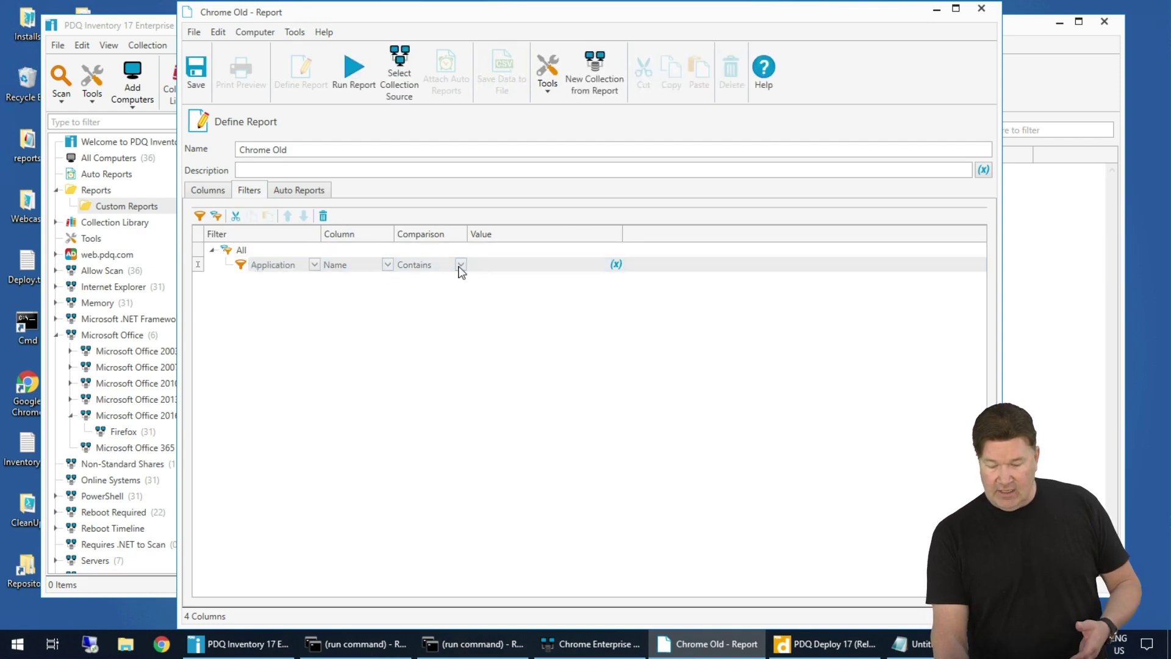
{"action": "left_click", "coordinate": [485, 270]}
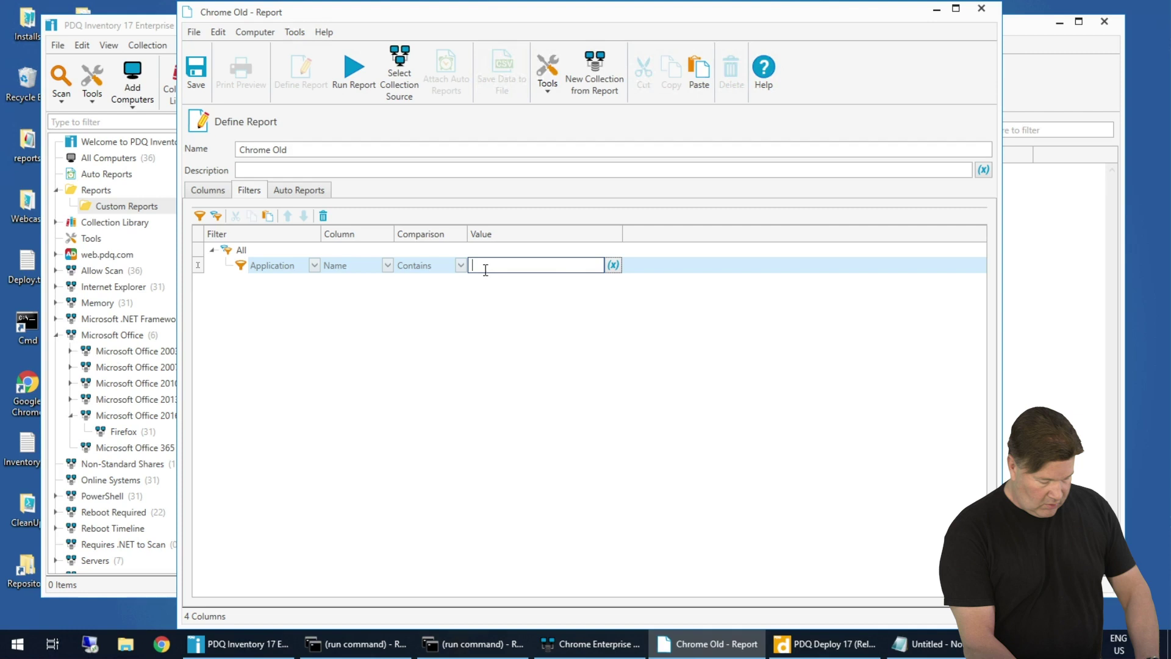
{"action": "type", "text": "Ch"}
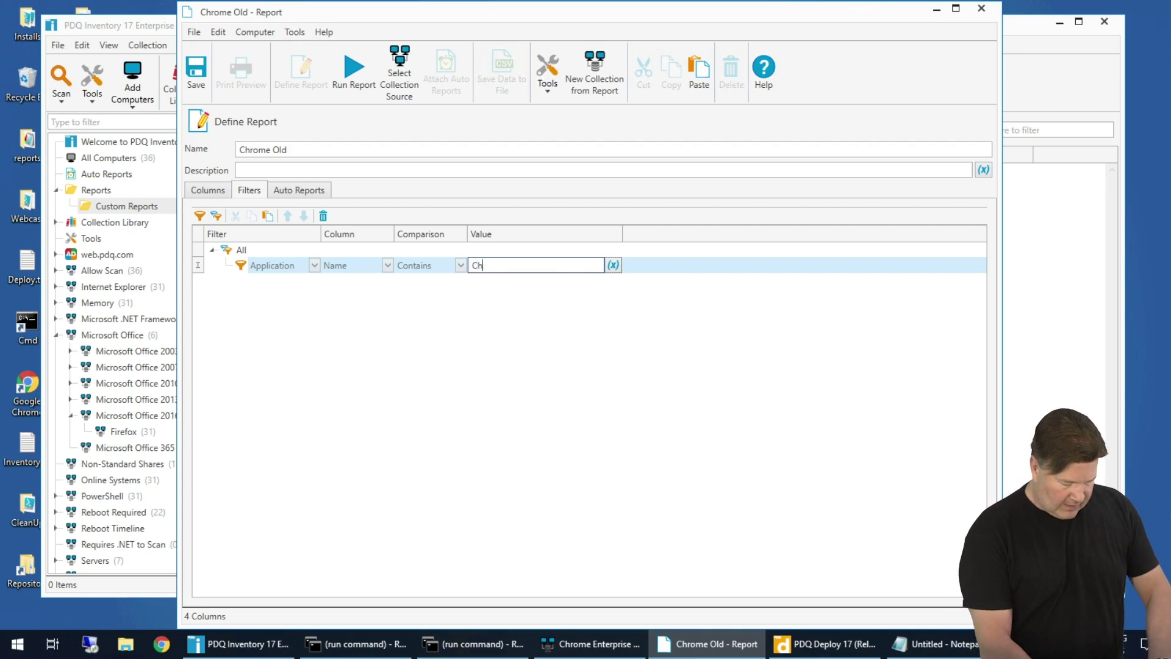
{"action": "type", "text": "ome"}
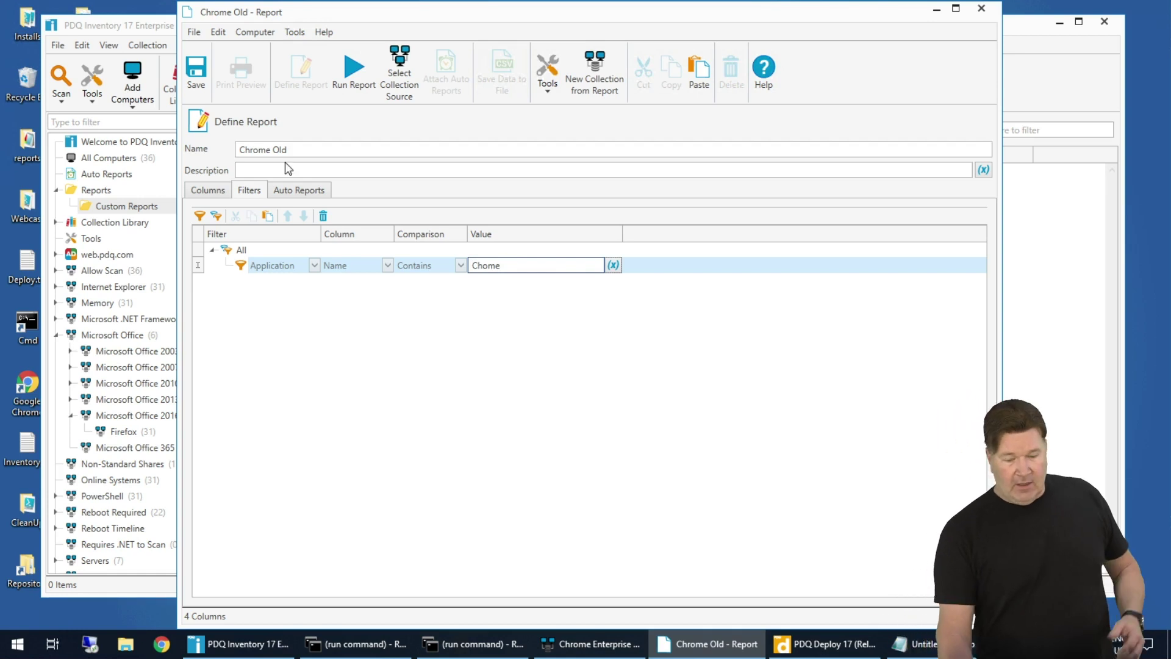
Add an Application Version 'Version Lower Than' 75.0.3770.80 value filter.
{"action": "left_click", "coordinate": [201, 216]}
{"action": "left_click", "coordinate": [387, 279]}
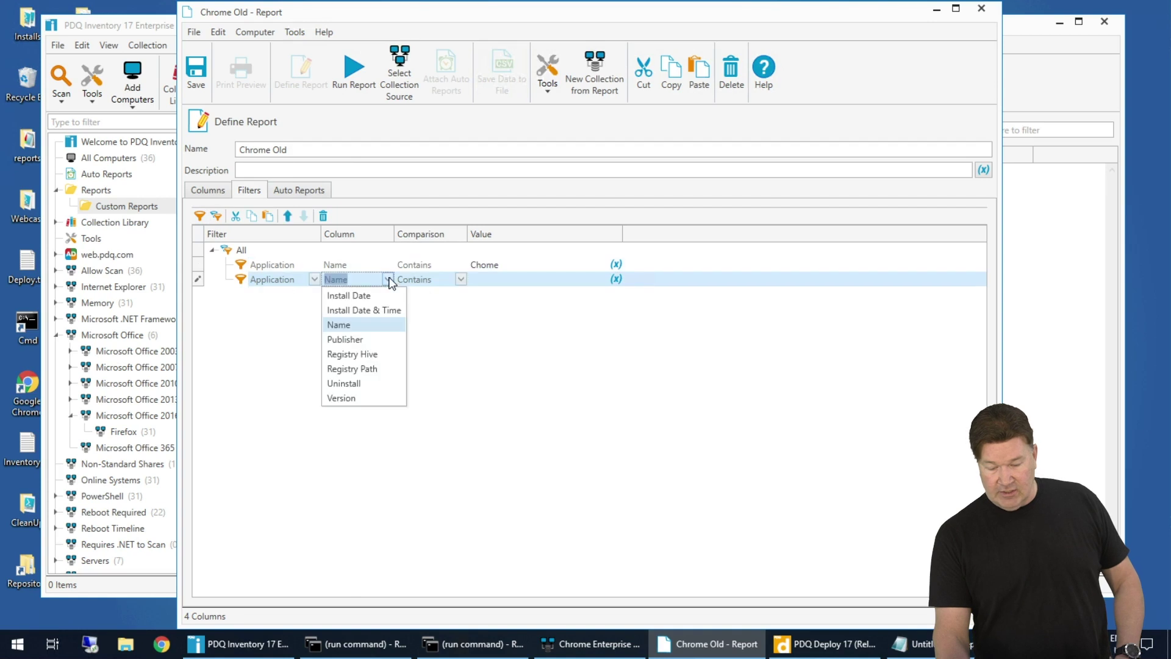
{"action": "left_click", "coordinate": [343, 399]}
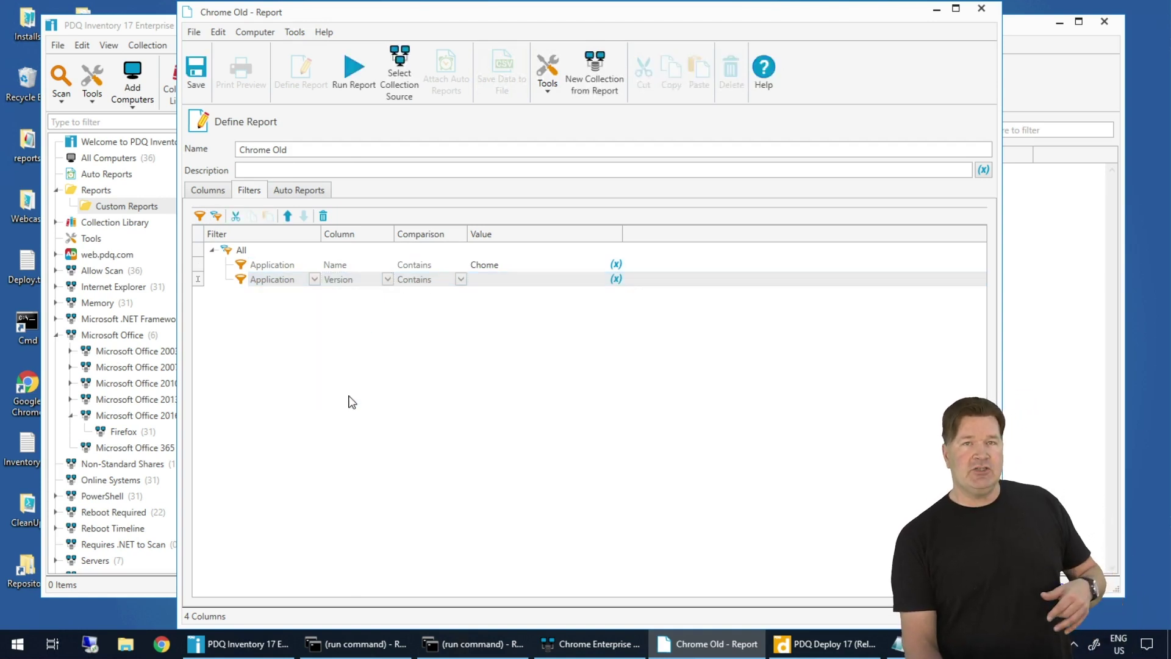
{"action": "left_click", "coordinate": [460, 279]}
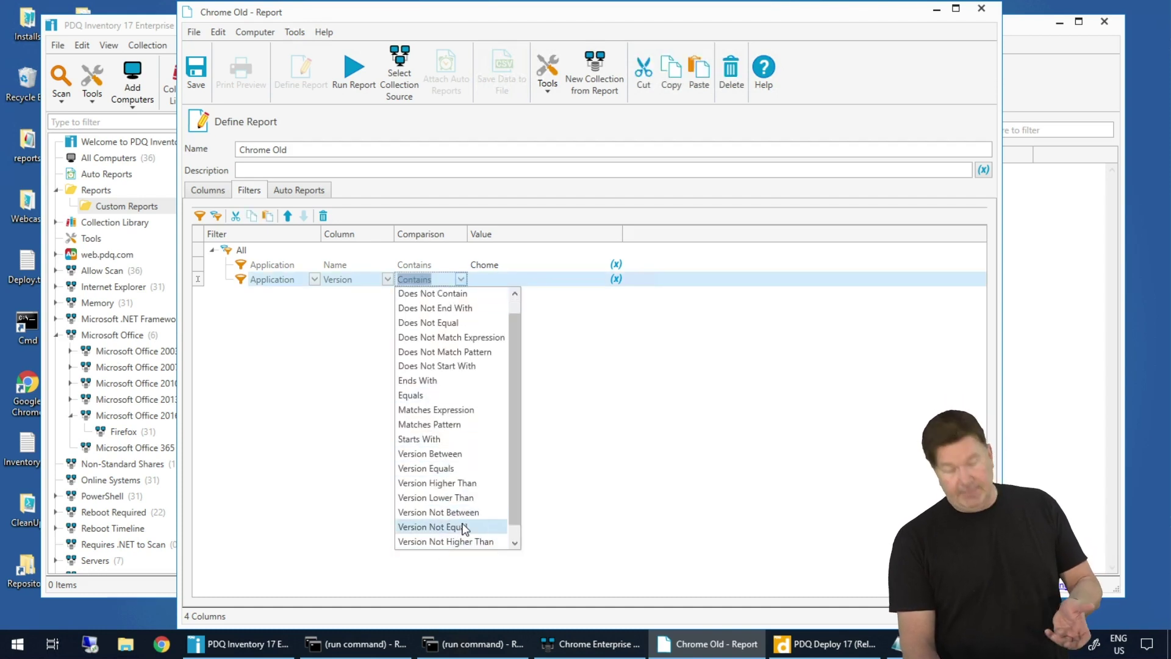
{"action": "left_click", "coordinate": [436, 498]}
{"action": "left_click", "coordinate": [539, 282]}
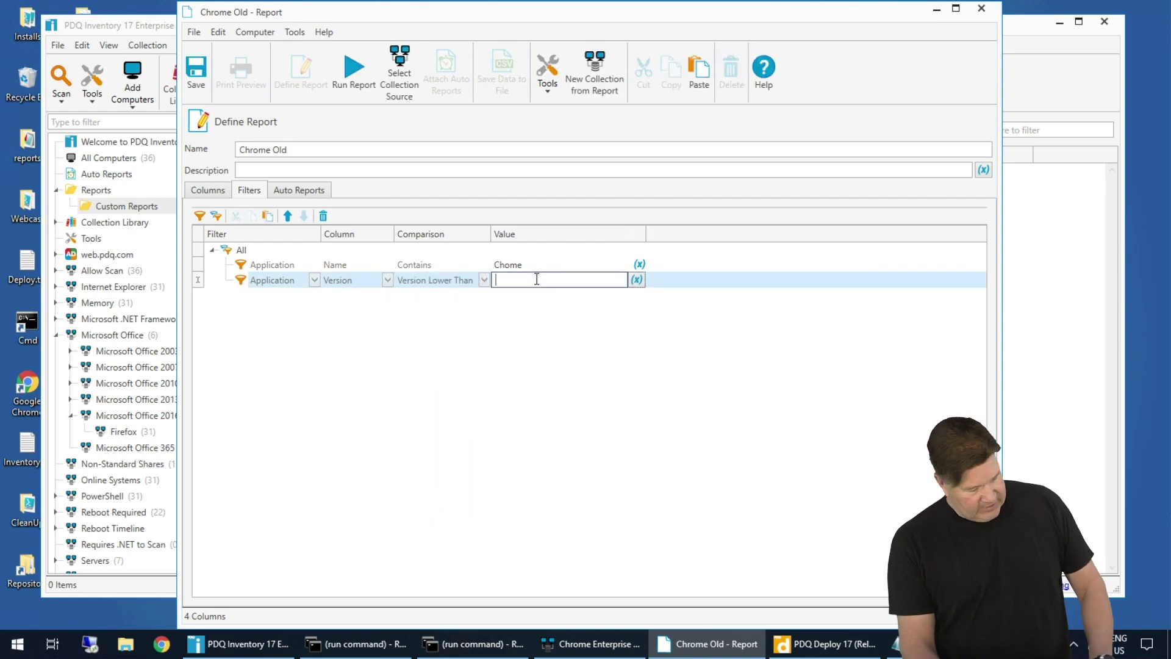
{"action": "type", "text": "75.0.3770.80"}
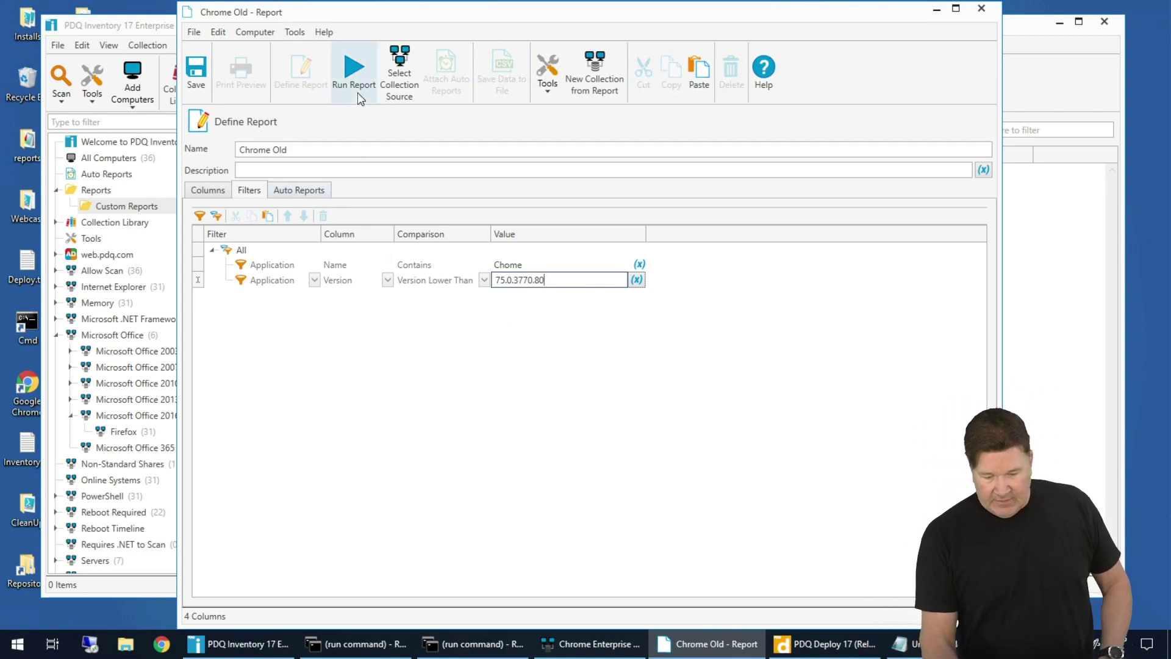
Run the empty report, fix 'Chome' to 'Chrome', and rerun to get 21 computers.
{"action": "left_click", "coordinate": [354, 74]}
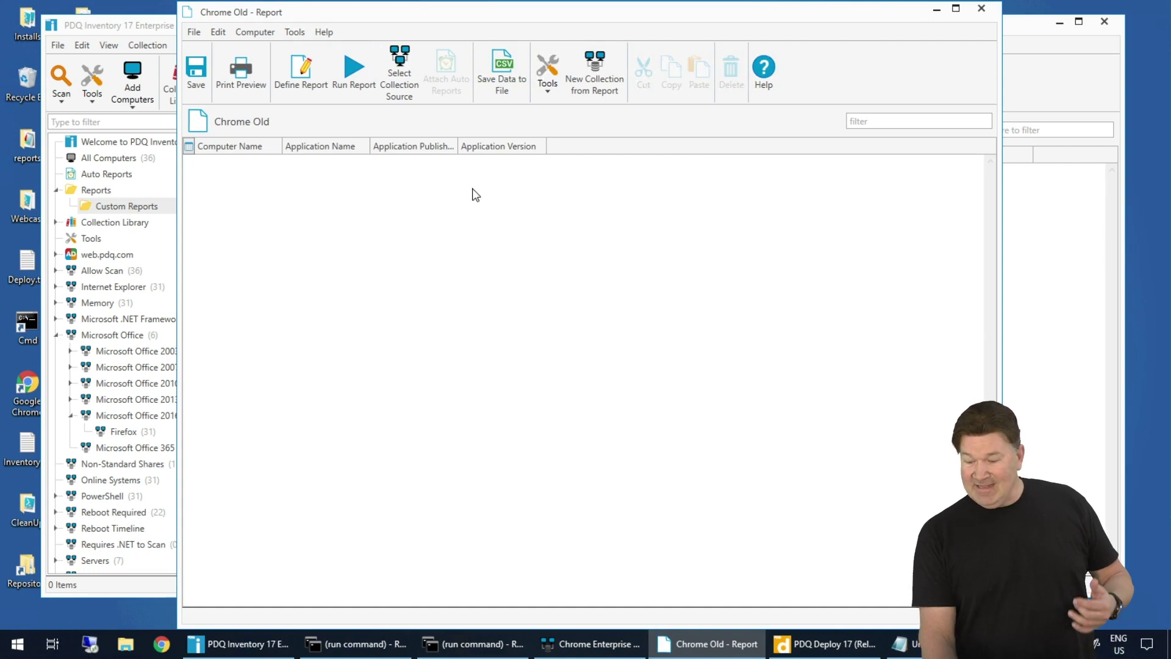
{"action": "left_click", "coordinate": [301, 74]}
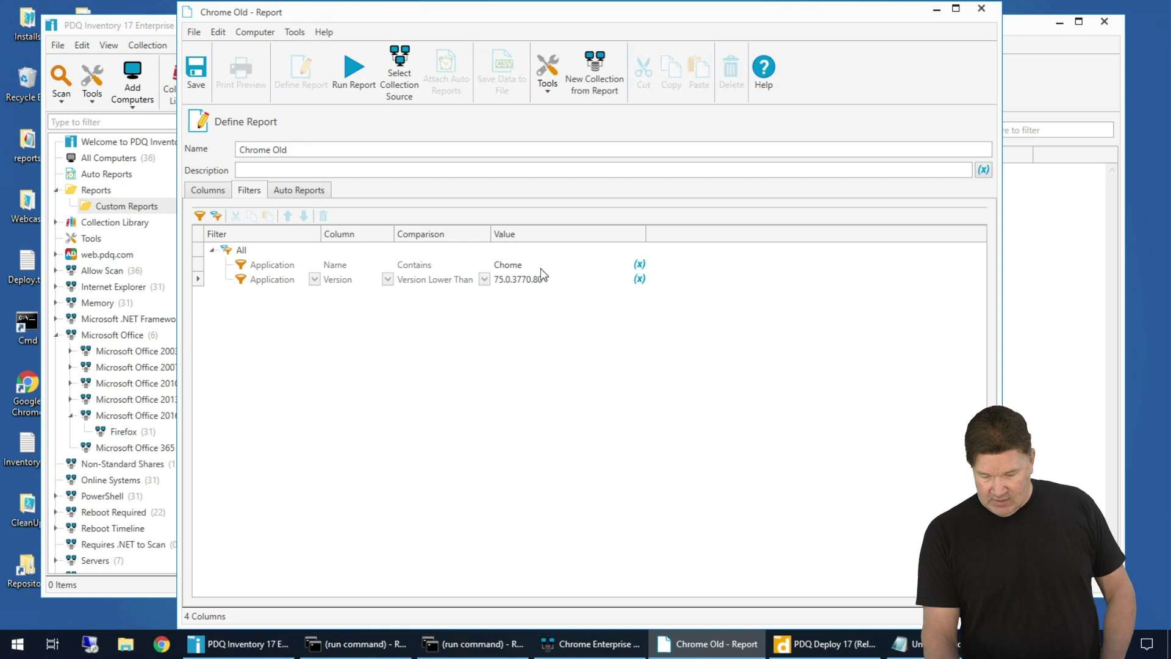
{"action": "left_click", "coordinate": [509, 268]}
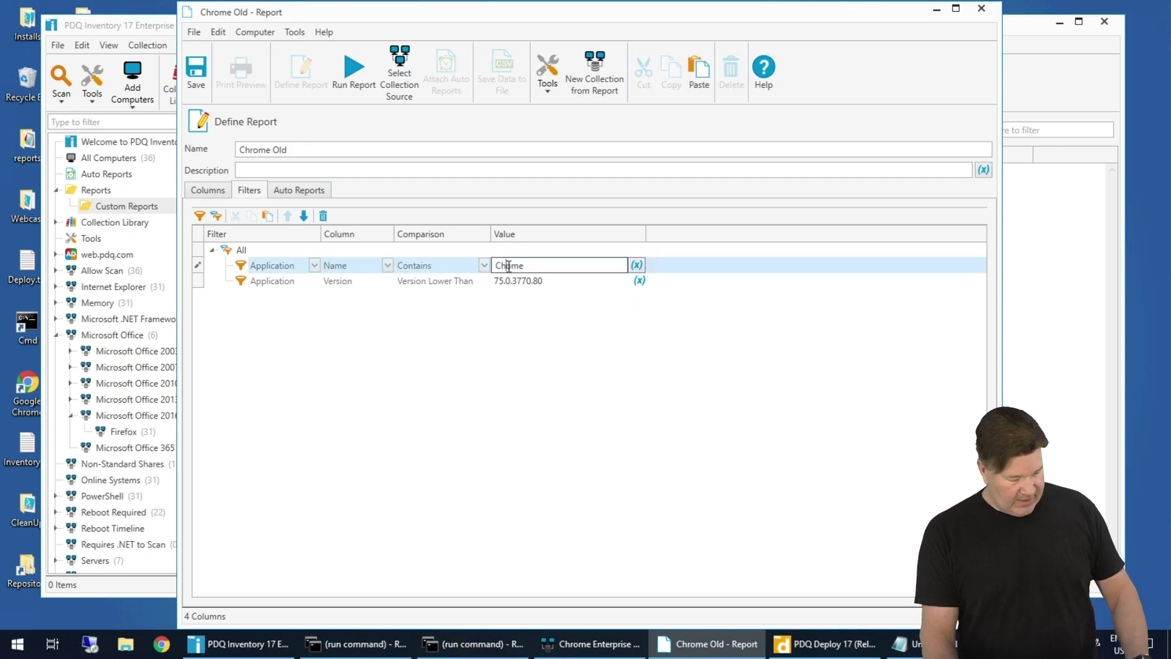
{"action": "type", "text": "r"}
{"action": "left_click", "coordinate": [355, 74]}
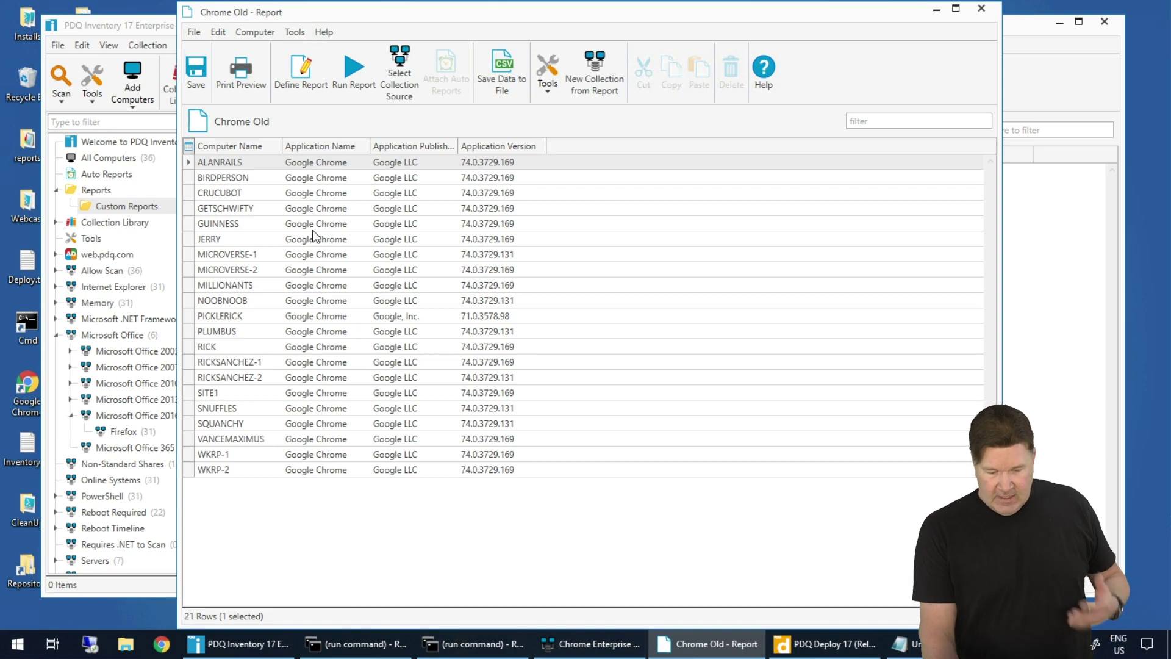
Save Chrome Old and close its report window, returning to the main console.
{"action": "left_click", "coordinate": [204, 72]}
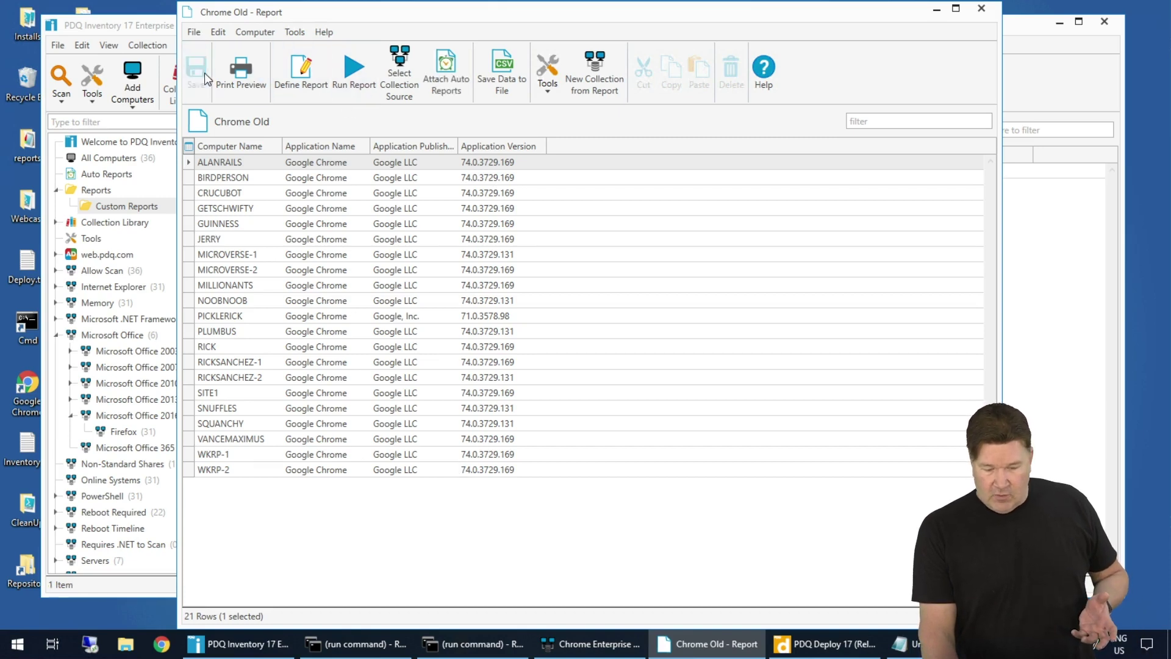
{"action": "left_click", "coordinate": [986, 11]}
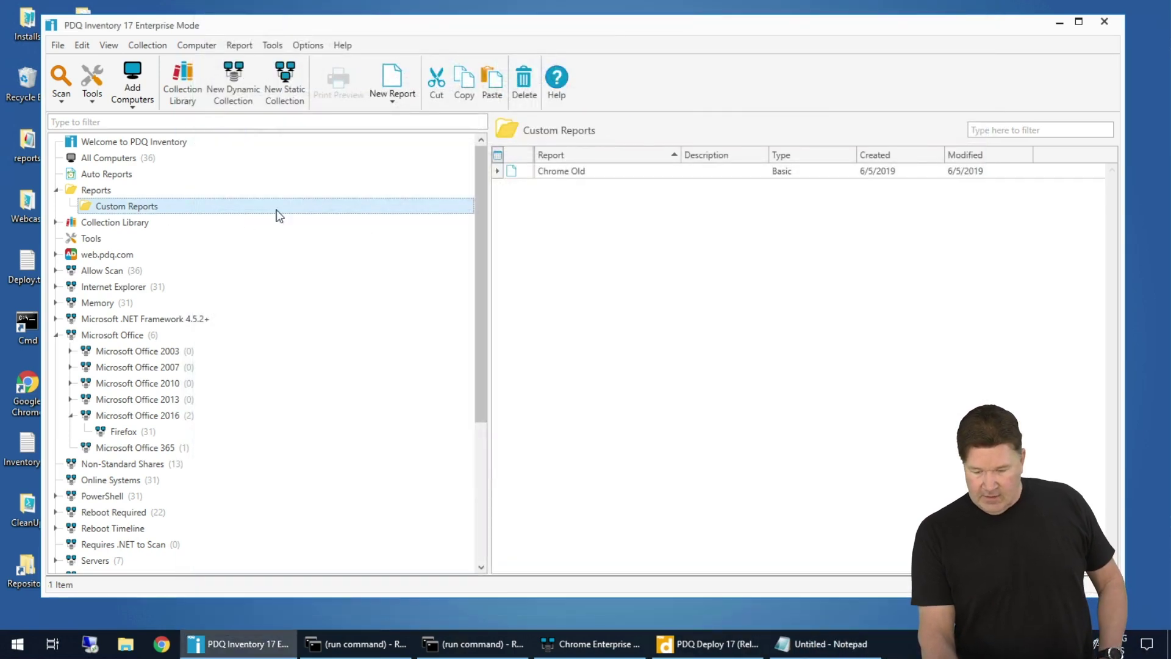